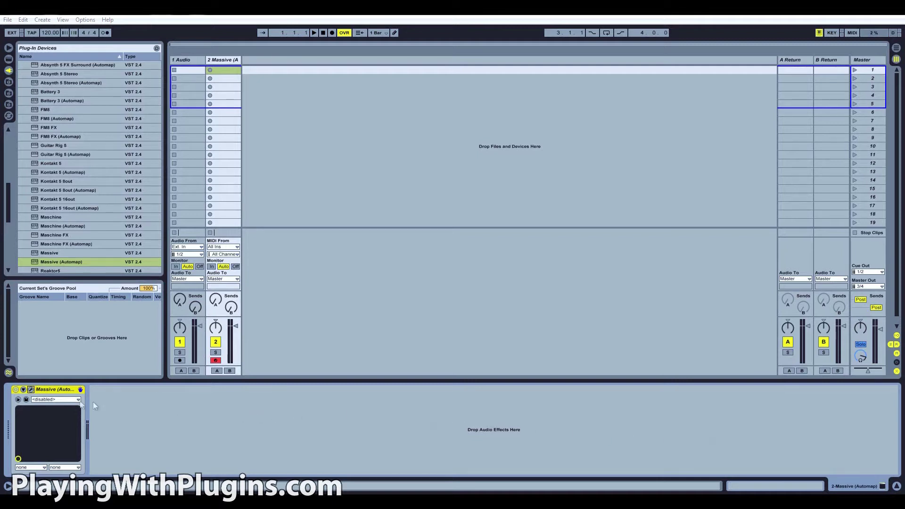
Open the Massive (Automap) device's plugin editor on the second track
{"action": "left_click", "coordinate": [30, 391]}
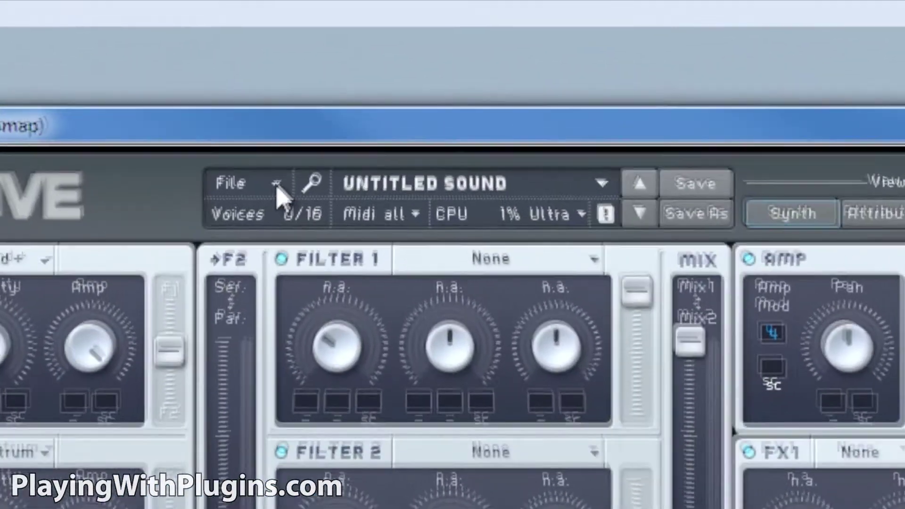
{"action": "left_click", "coordinate": [301, 149]}
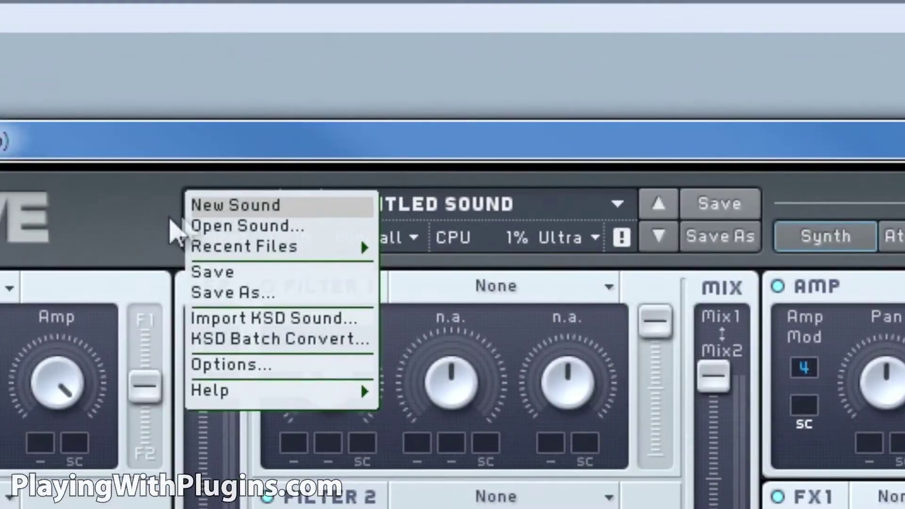
{"action": "left_click", "coordinate": [150, 232]}
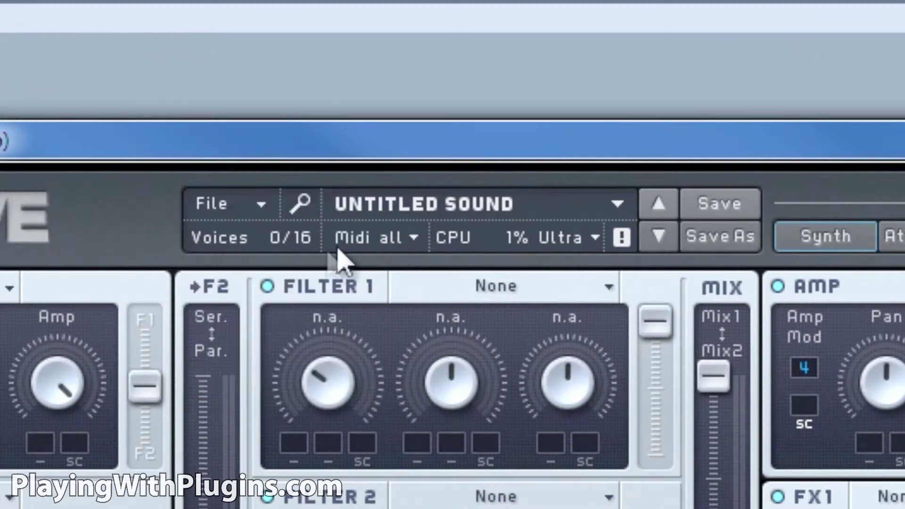
{"action": "left_click", "coordinate": [418, 211]}
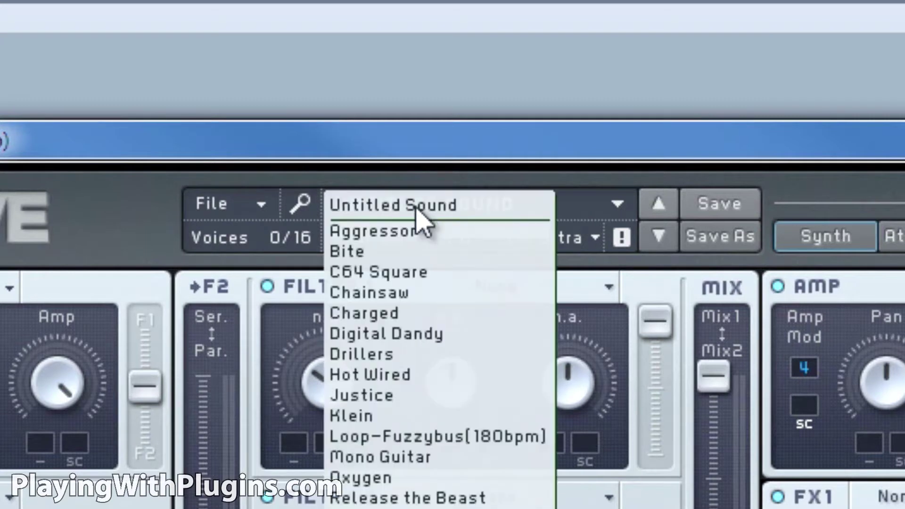
{"action": "left_click", "coordinate": [121, 192]}
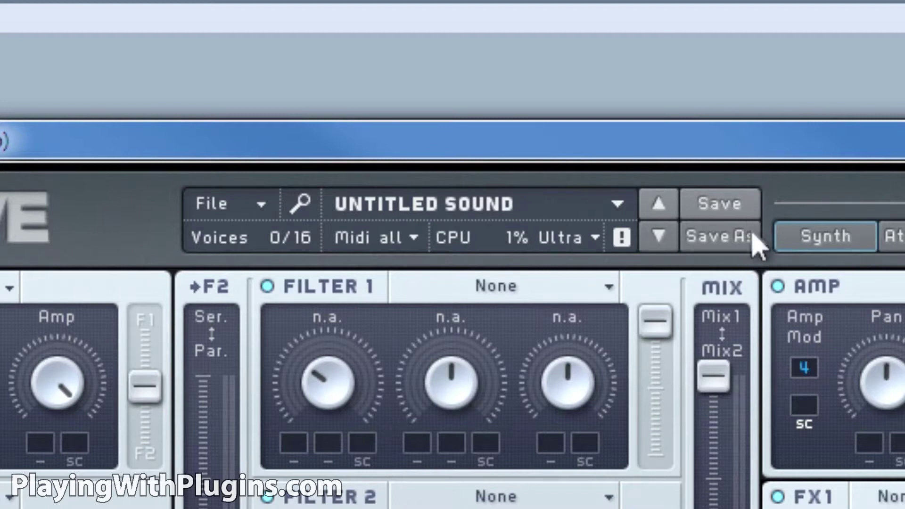
{"action": "left_click", "coordinate": [409, 243]}
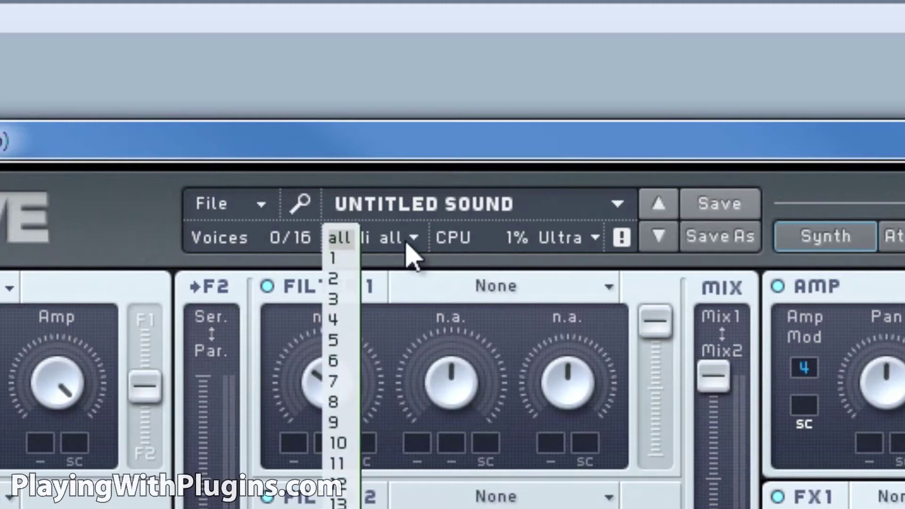
{"action": "left_click", "coordinate": [411, 257]}
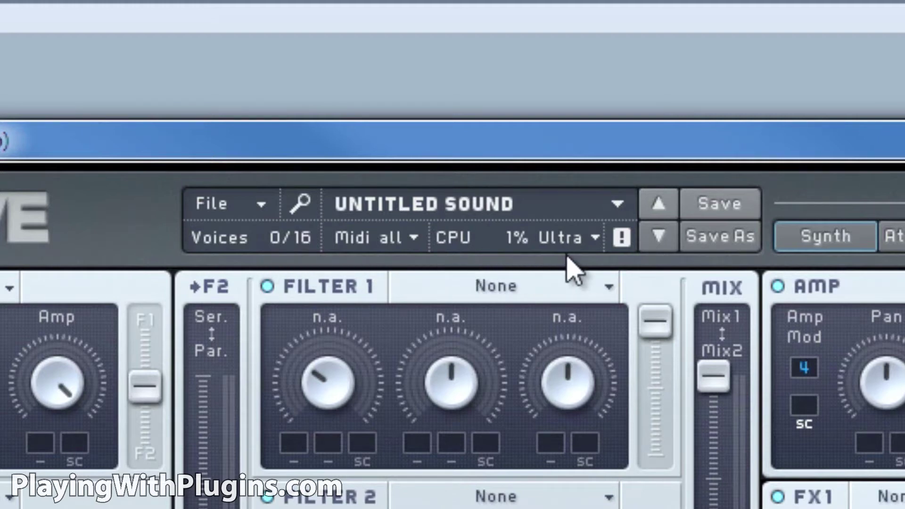
{"action": "left_click", "coordinate": [589, 238]}
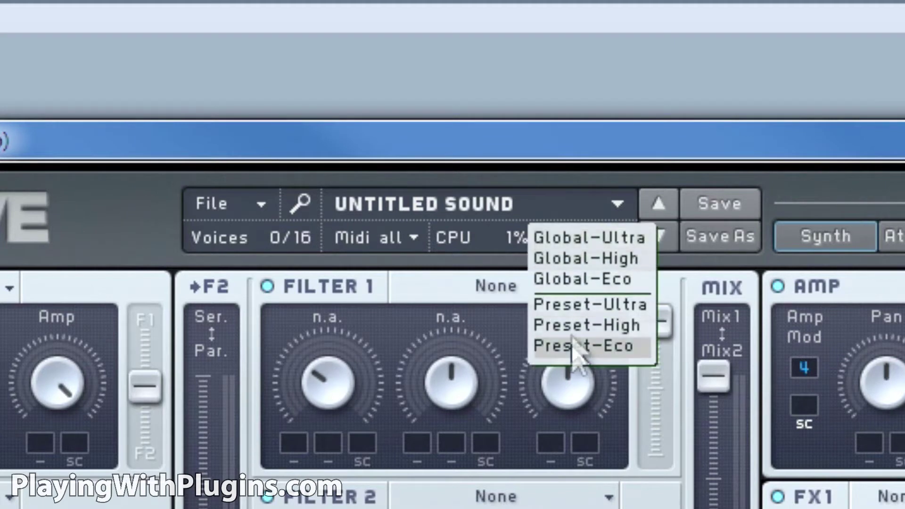
{"action": "left_click", "coordinate": [501, 264]}
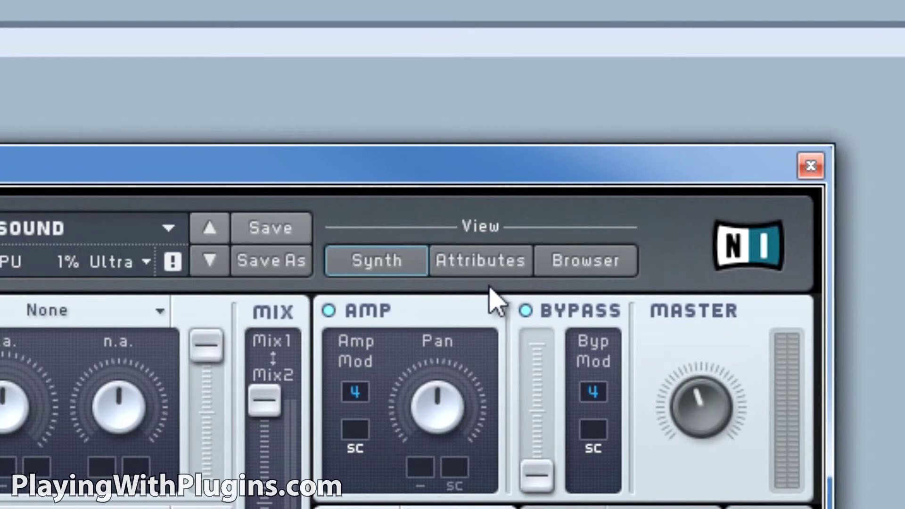
Tag the sound Massive Factory, Synth Lead, Classic Poly Lead and Granular, then show the Browser
{"action": "left_click", "coordinate": [509, 271]}
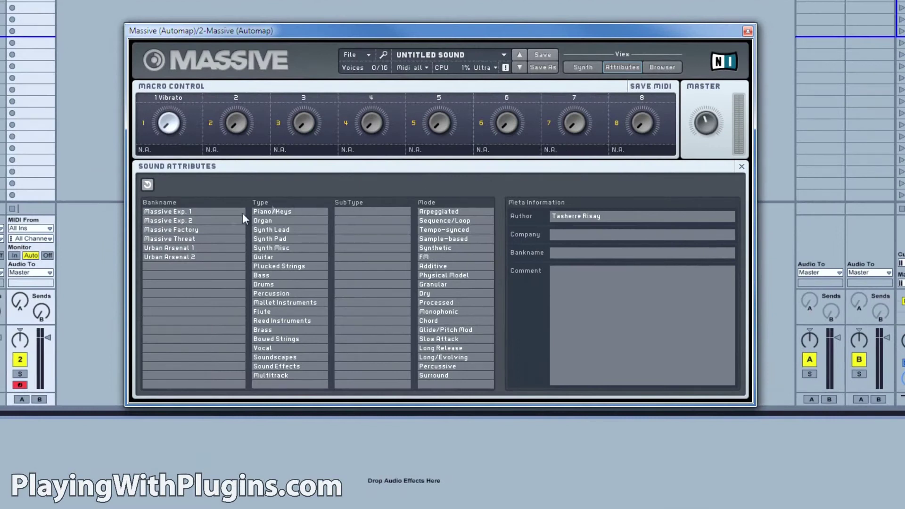
{"action": "left_click", "coordinate": [194, 229]}
{"action": "left_click", "coordinate": [274, 230]}
{"action": "left_click", "coordinate": [352, 221]}
{"action": "left_click", "coordinate": [431, 286]}
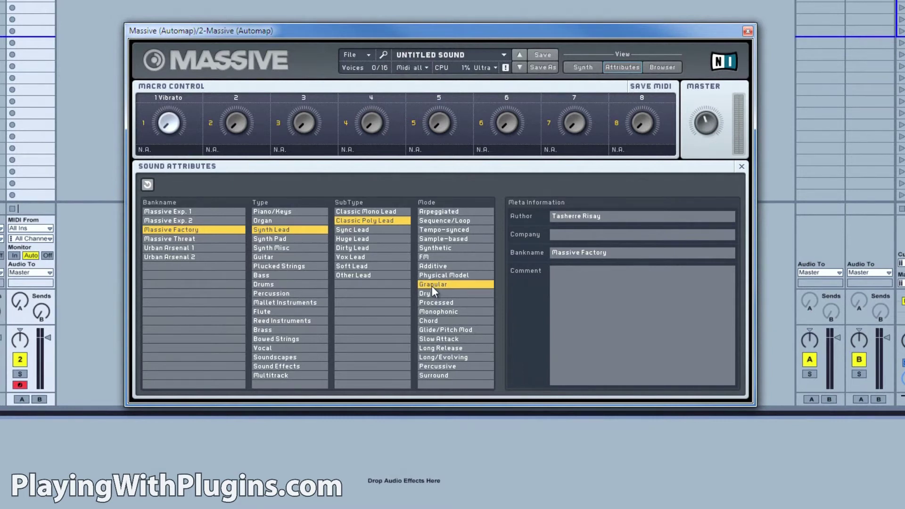
{"action": "left_click", "coordinate": [663, 71]}
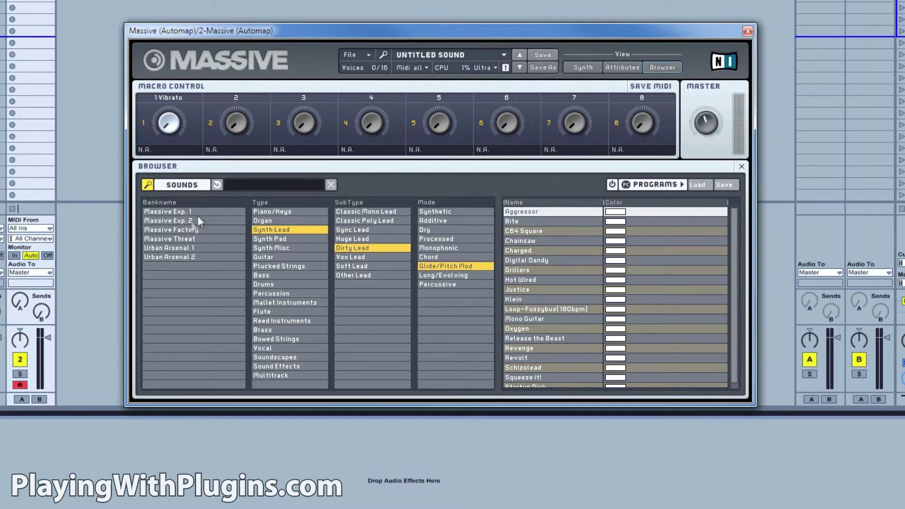
Filter presets to Massive Factory, Plucked Strings and Monophonic, then return to the Synth page
{"action": "left_click", "coordinate": [176, 231]}
{"action": "left_click", "coordinate": [270, 266]}
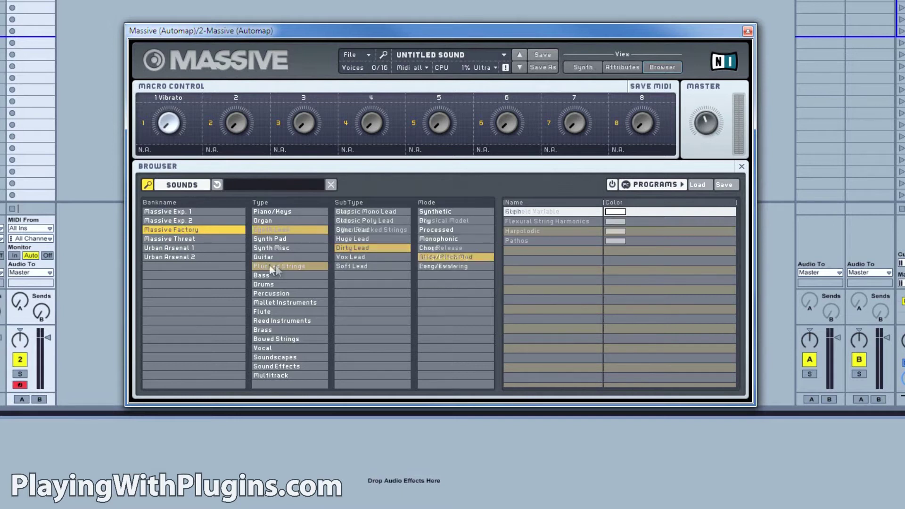
{"action": "left_click", "coordinate": [453, 239]}
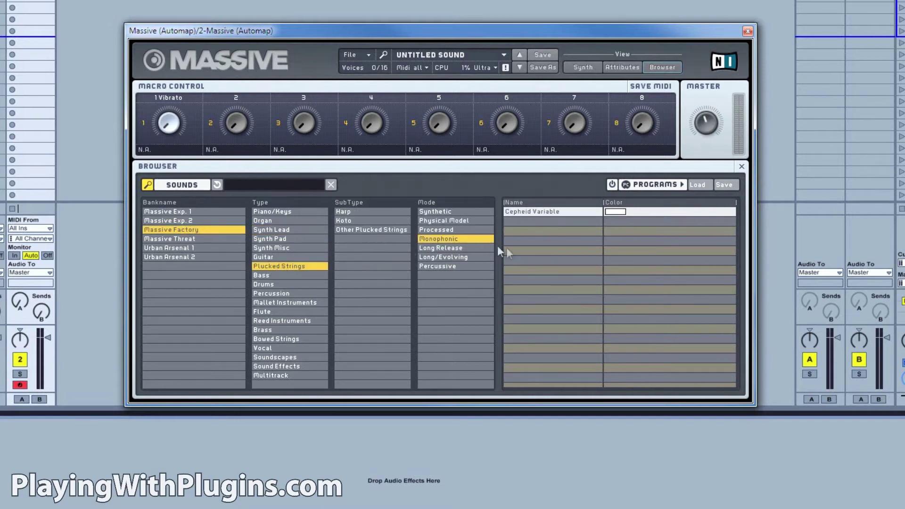
{"action": "left_click", "coordinate": [584, 67]}
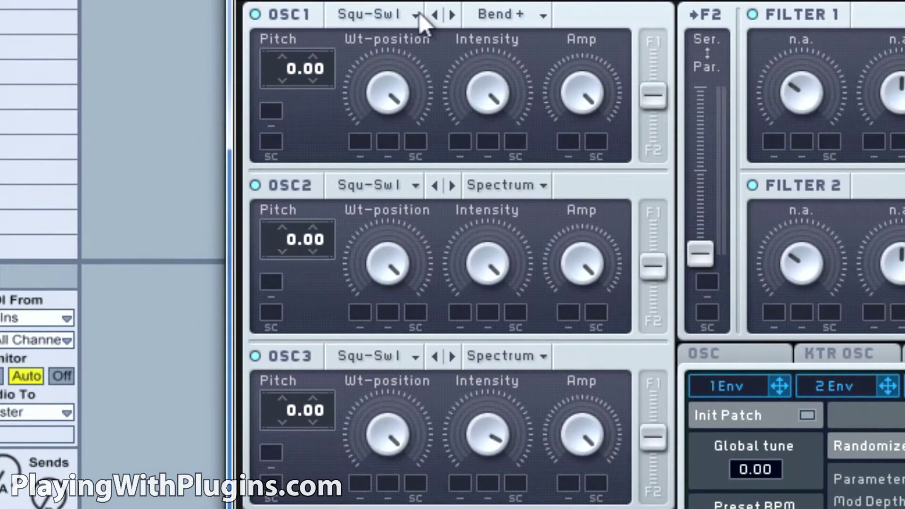
Load Polysaw I, Square-Saw II and Polysaw II into OSC1–3 and raise OSC2 pitch to 11.00
{"action": "left_click", "coordinate": [419, 12]}
{"action": "left_click", "coordinate": [477, 130]}
{"action": "left_click", "coordinate": [411, 186]}
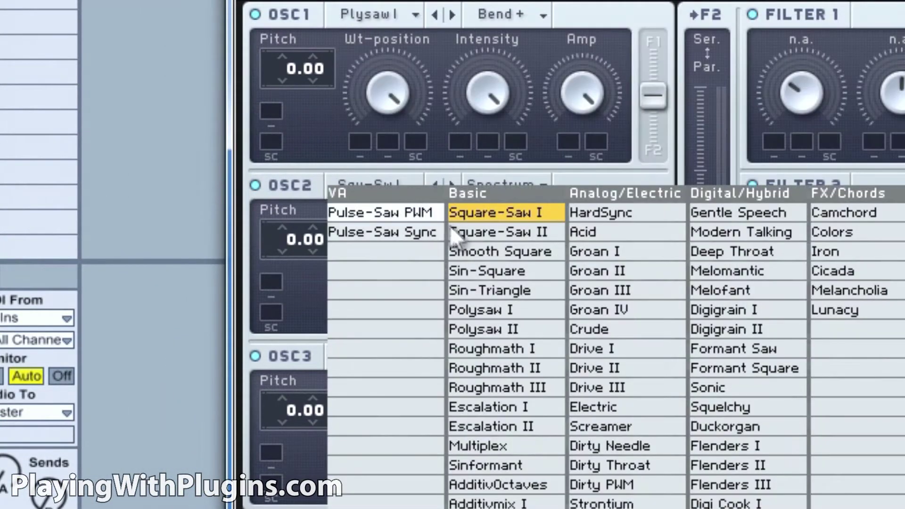
{"action": "left_click", "coordinate": [452, 232]}
{"action": "left_click", "coordinate": [414, 358]}
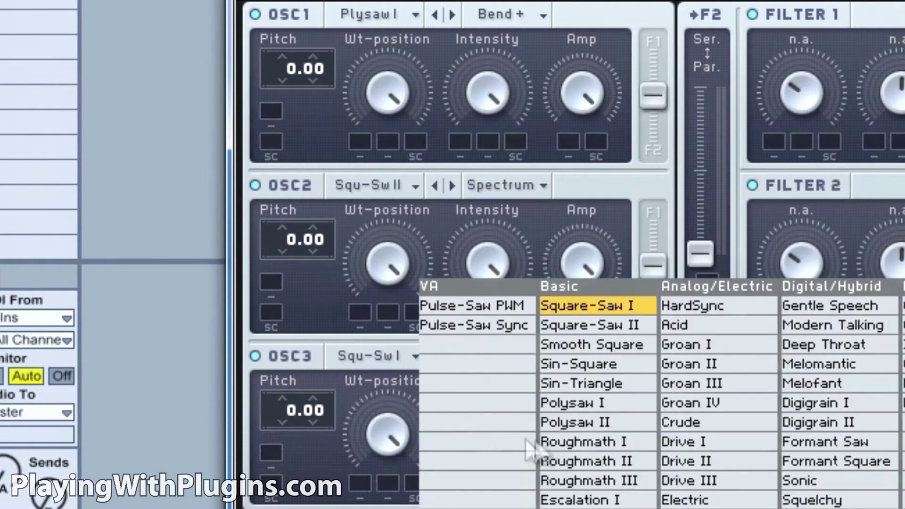
{"action": "left_click", "coordinate": [557, 424]}
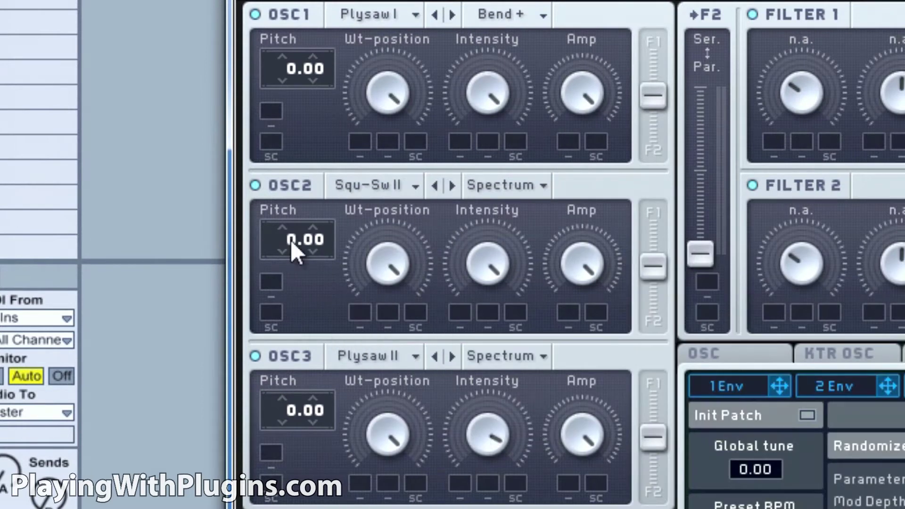
{"action": "left_click_drag", "start_coordinate": [296, 229], "coordinate": [295, 211]}
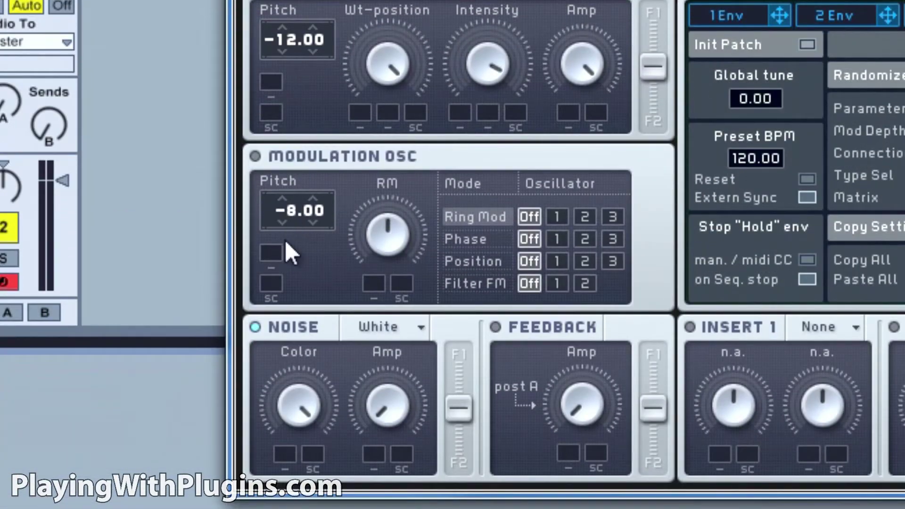
Route the modulation oscillator's phase to OSC2 and position to OSC3, keeping White noise
{"action": "left_click", "coordinate": [556, 239]}
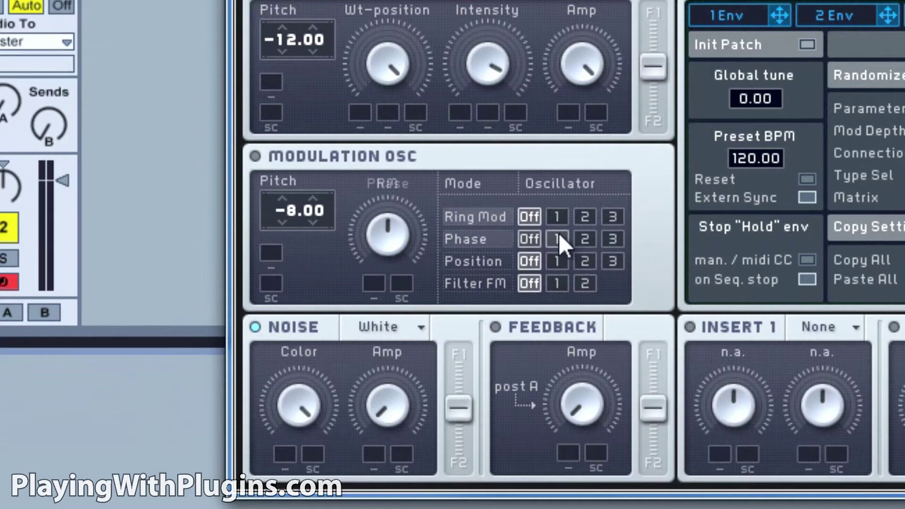
{"action": "left_click", "coordinate": [582, 241]}
{"action": "left_click", "coordinate": [619, 264]}
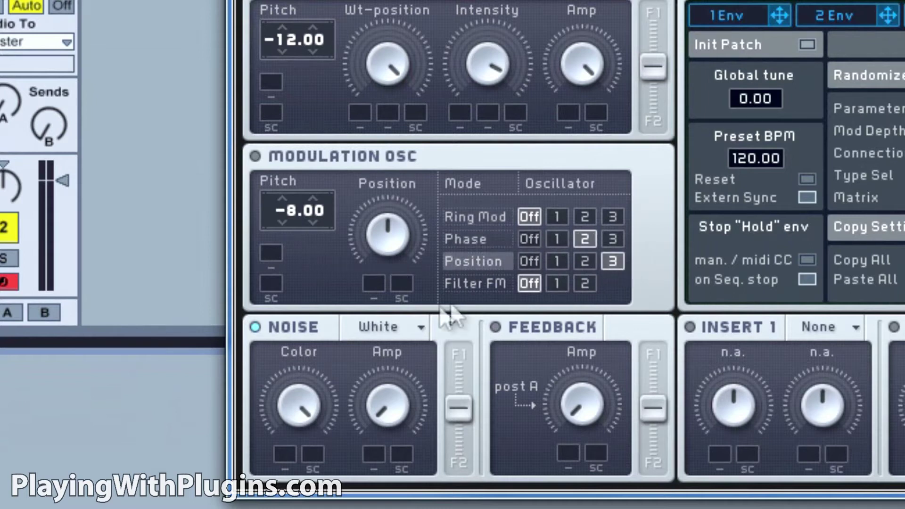
{"action": "mouse_move", "coordinate": [380, 237]}
{"action": "left_mouse_down"}
{"action": "mouse_move", "coordinate": [368, 286]}
{"action": "mouse_move", "coordinate": [372, 244]}
{"action": "left_mouse_up"}
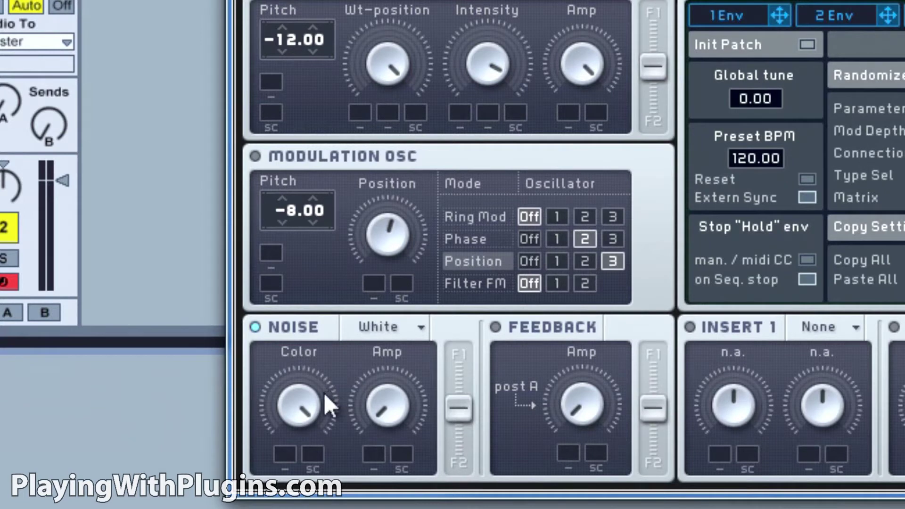
{"action": "left_click", "coordinate": [415, 329]}
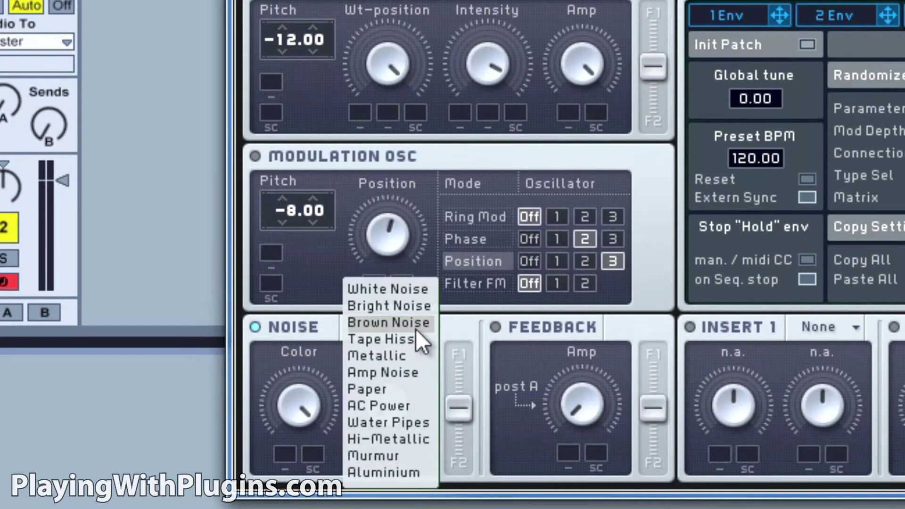
{"action": "left_click", "coordinate": [385, 289]}
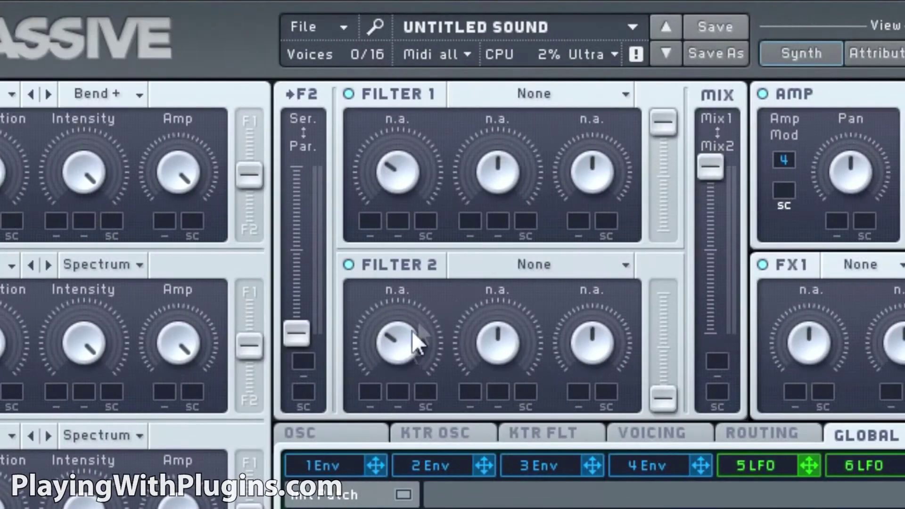
Make Filter 1 Bandpass with a lower cutoff and level, and run the filters in series
{"action": "left_click", "coordinate": [623, 94]}
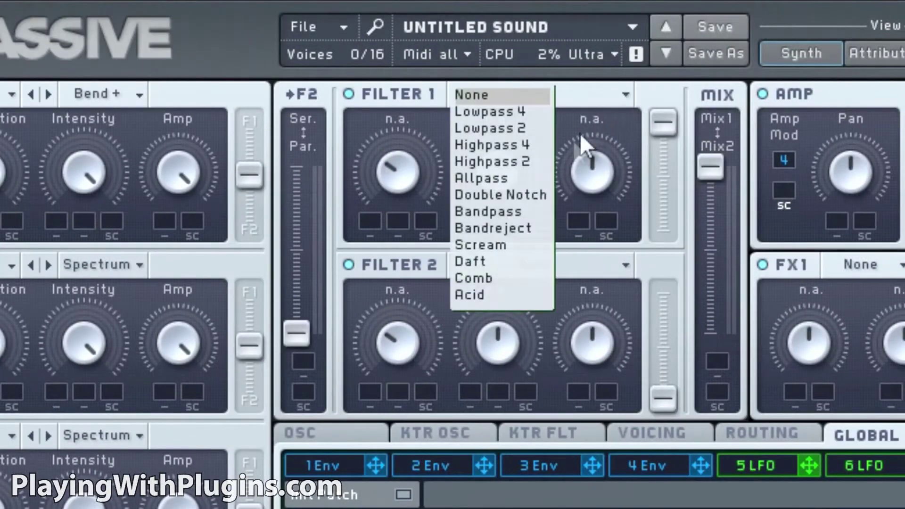
{"action": "left_click", "coordinate": [524, 210]}
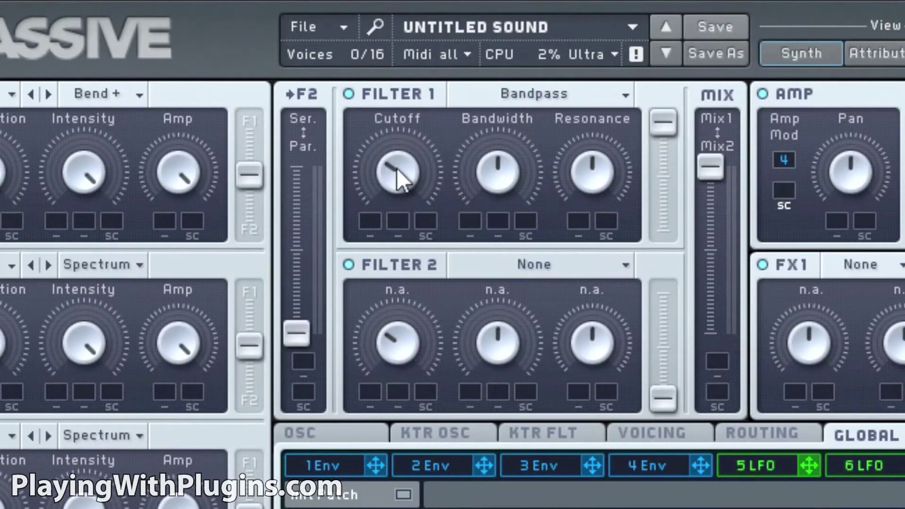
{"action": "left_click_drag", "start_coordinate": [397, 168], "coordinate": [397, 272]}
{"action": "left_click_drag", "start_coordinate": [666, 123], "coordinate": [666, 183]}
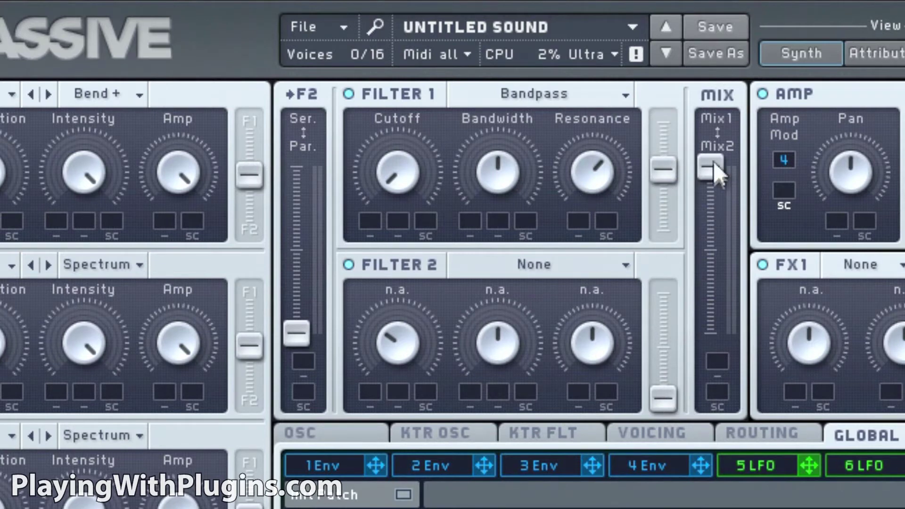
{"action": "mouse_move", "coordinate": [714, 163]}
{"action": "left_mouse_down"}
{"action": "mouse_move", "coordinate": [717, 272]}
{"action": "mouse_move", "coordinate": [711, 230]}
{"action": "mouse_move", "coordinate": [726, 155]}
{"action": "left_mouse_up"}
{"action": "left_click_drag", "start_coordinate": [290, 329], "coordinate": [295, 128]}
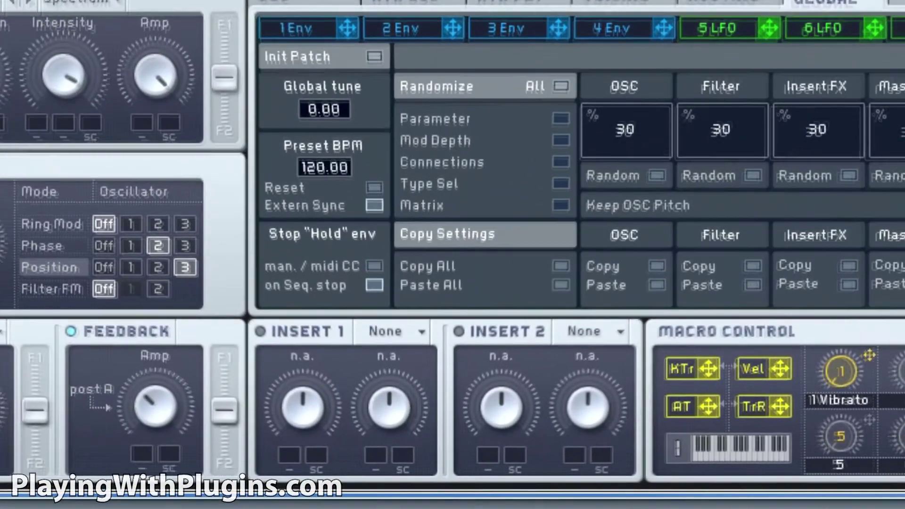
Put Simple Delay on Insert 1 and Bitcrusher on Insert 2, raising its Dry/Wet
{"action": "left_click", "coordinate": [414, 335]}
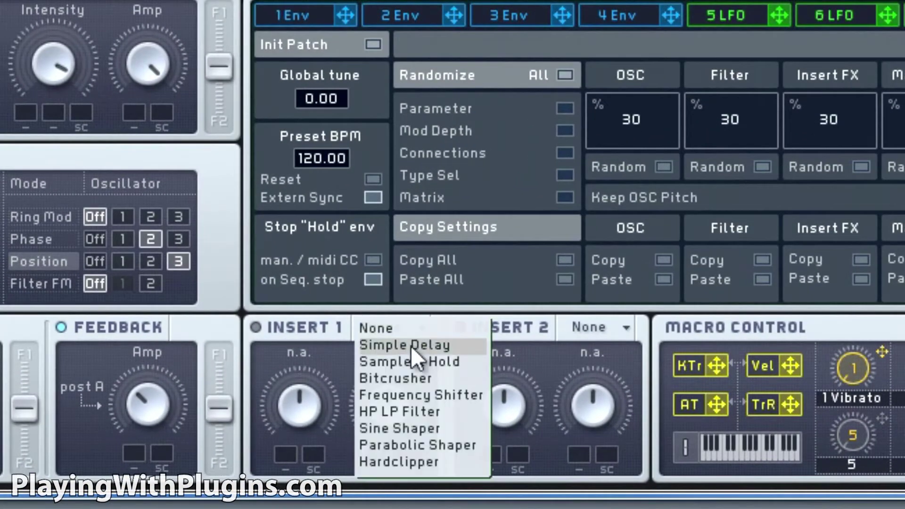
{"action": "left_click", "coordinate": [409, 348]}
{"action": "left_click", "coordinate": [629, 327]}
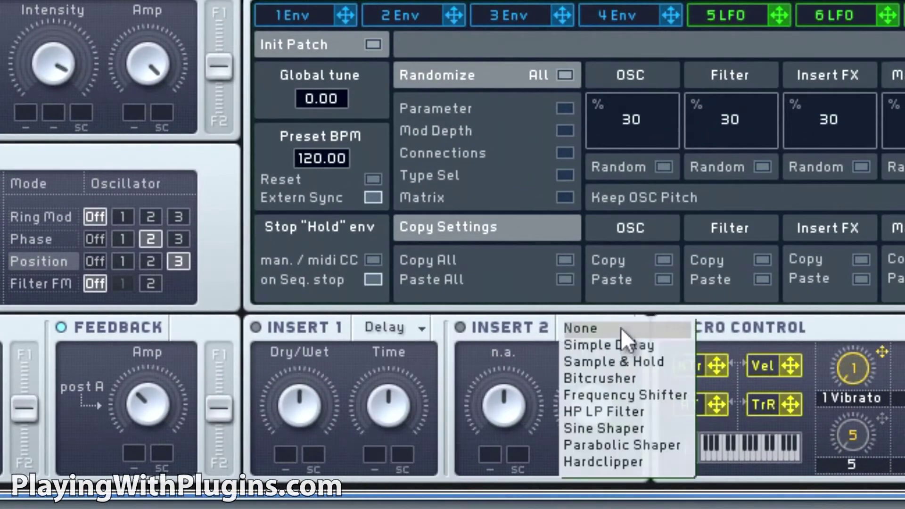
{"action": "left_click", "coordinate": [604, 380]}
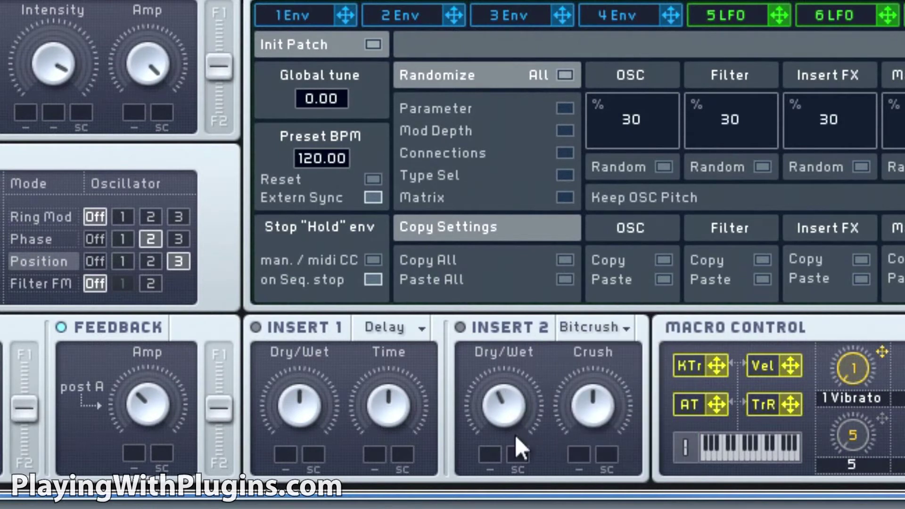
{"action": "left_click_drag", "start_coordinate": [503, 400], "coordinate": [517, 341]}
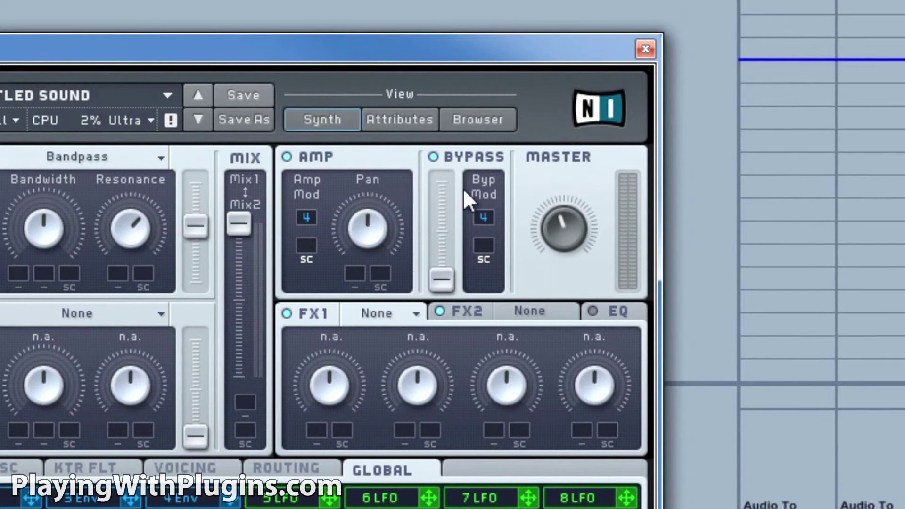
Set FX1 to Chorus Ensemble and FX2 to Chorus
{"action": "left_click", "coordinate": [377, 313]}
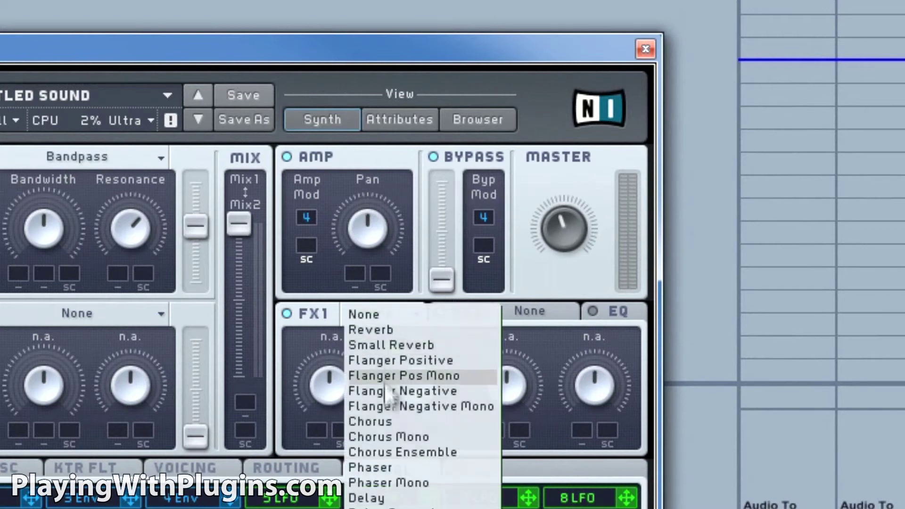
{"action": "left_click", "coordinate": [396, 452]}
{"action": "left_click", "coordinate": [543, 308]}
{"action": "left_click", "coordinate": [555, 418]}
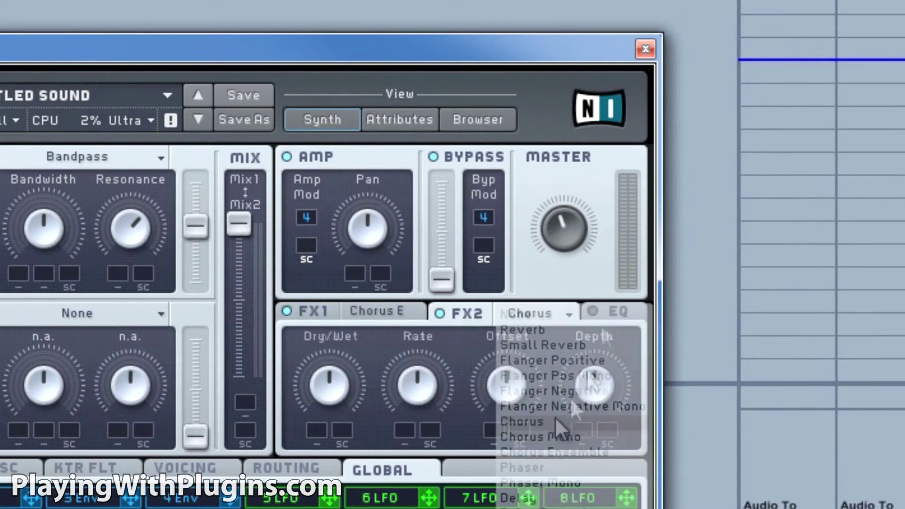
Enable the EQ and raise its low shelf
{"action": "left_click", "coordinate": [598, 314]}
{"action": "left_click", "coordinate": [592, 314]}
{"action": "left_click_drag", "start_coordinate": [329, 384], "coordinate": [337, 323]}
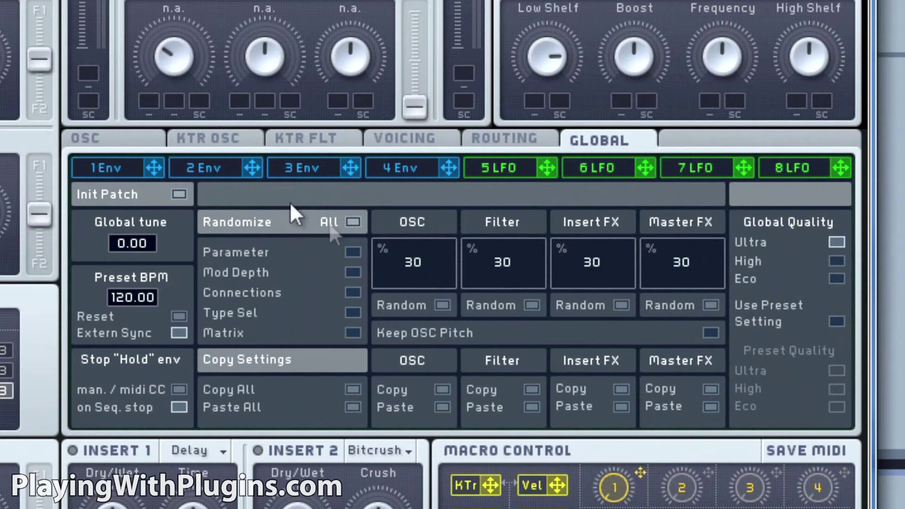
On the Voicing page, turn on pitch, wavetable and pan spread and raise unison voices to 5
{"action": "left_click", "coordinate": [129, 136]}
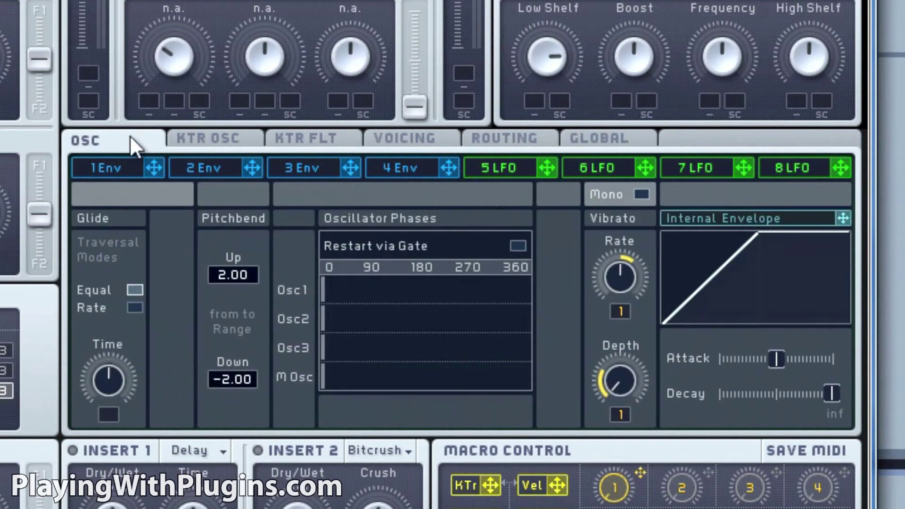
{"action": "left_click", "coordinate": [245, 140]}
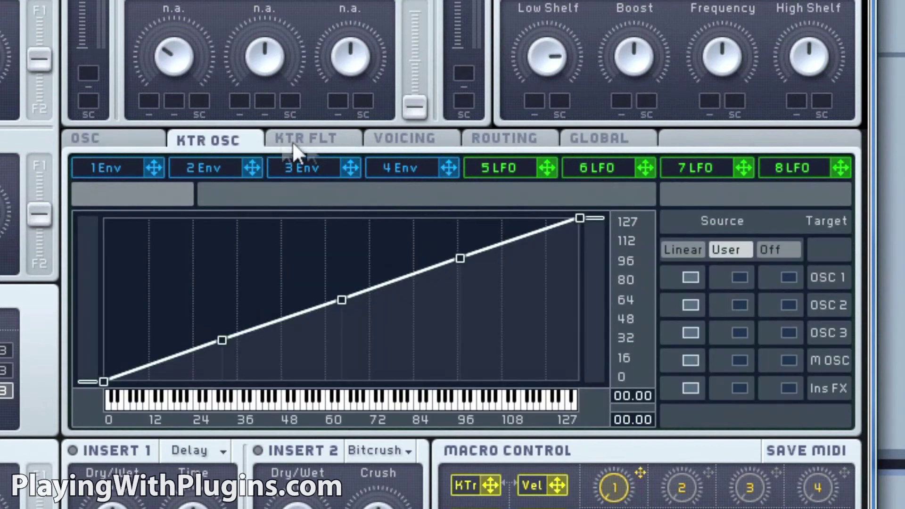
{"action": "left_click", "coordinate": [336, 138]}
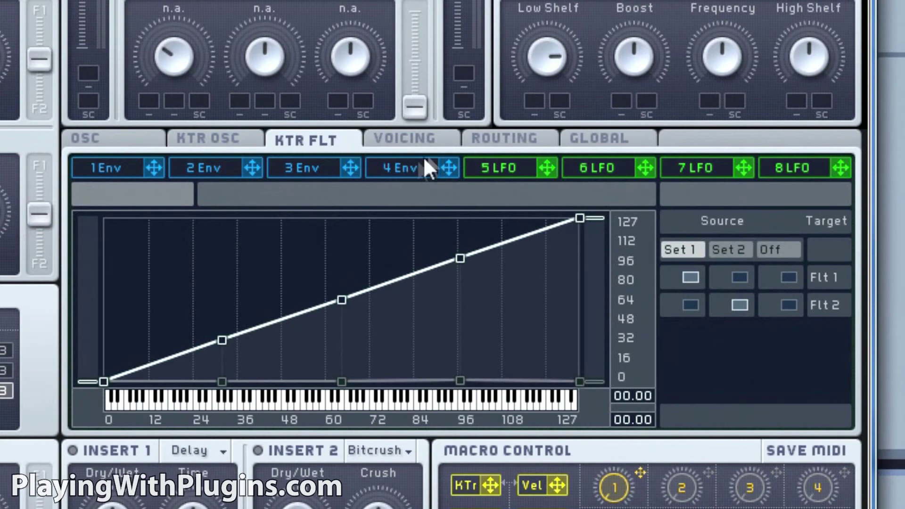
{"action": "left_click", "coordinate": [435, 140]}
{"action": "left_click_drag", "start_coordinate": [455, 329], "coordinate": [523, 329]}
{"action": "left_click", "coordinate": [237, 260]}
{"action": "left_click", "coordinate": [237, 329]}
{"action": "left_click", "coordinate": [237, 396]}
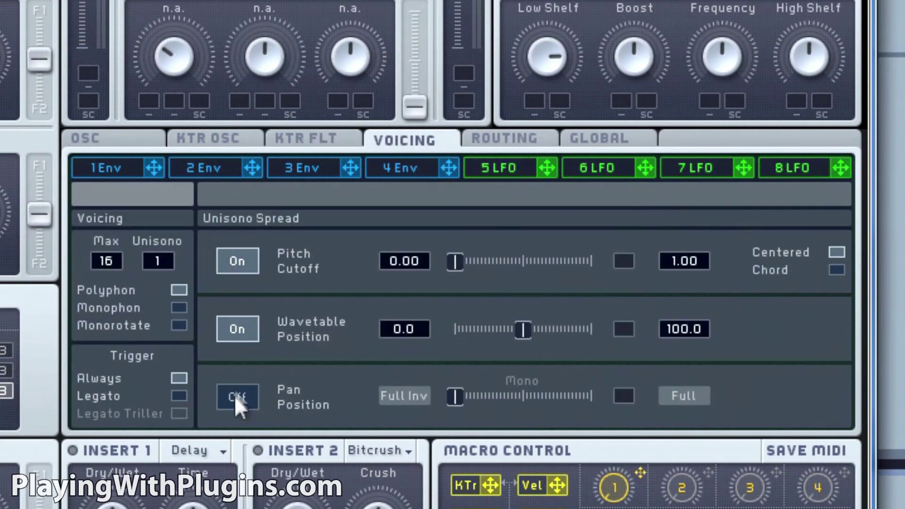
{"action": "left_click_drag", "start_coordinate": [158, 264], "coordinate": [168, 246]}
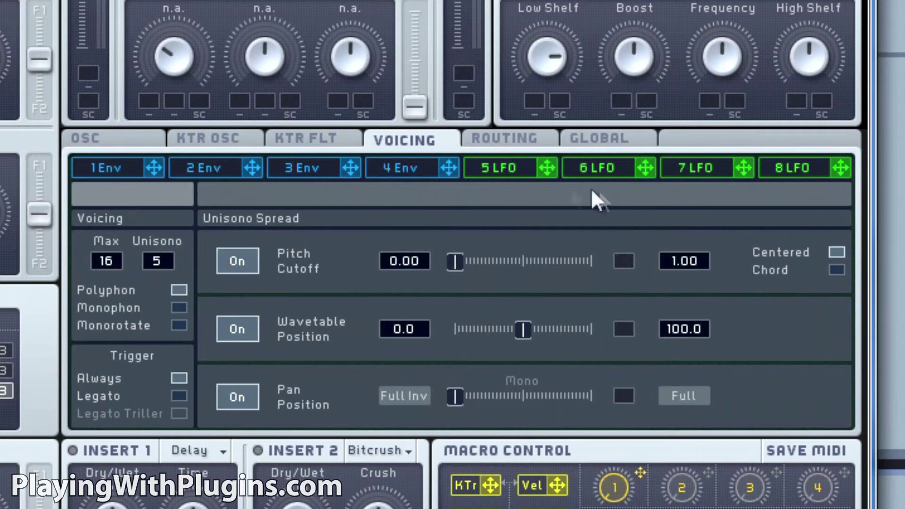
Lengthen envelope 1's attack and give LFO 5 a Noise 1 curve with shorter decay
{"action": "left_click", "coordinate": [106, 168]}
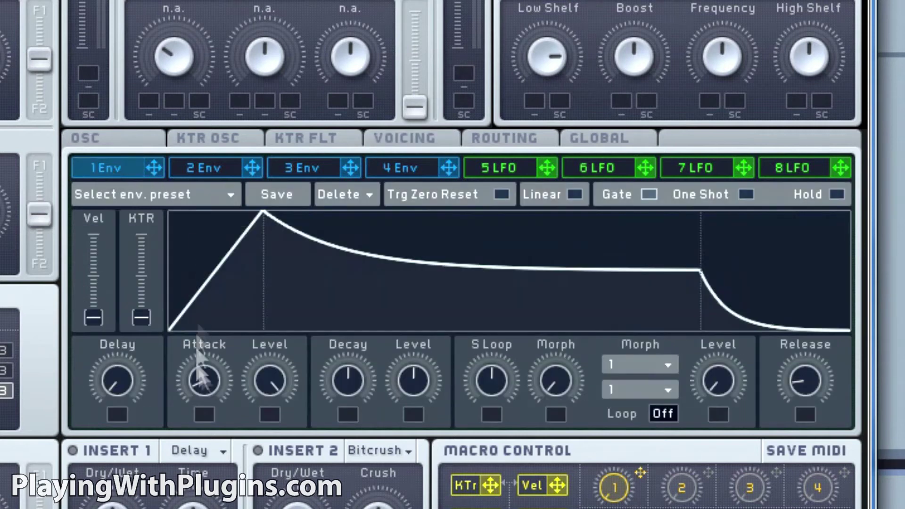
{"action": "left_click_drag", "start_coordinate": [198, 349], "coordinate": [217, 292]}
{"action": "left_click", "coordinate": [505, 168]}
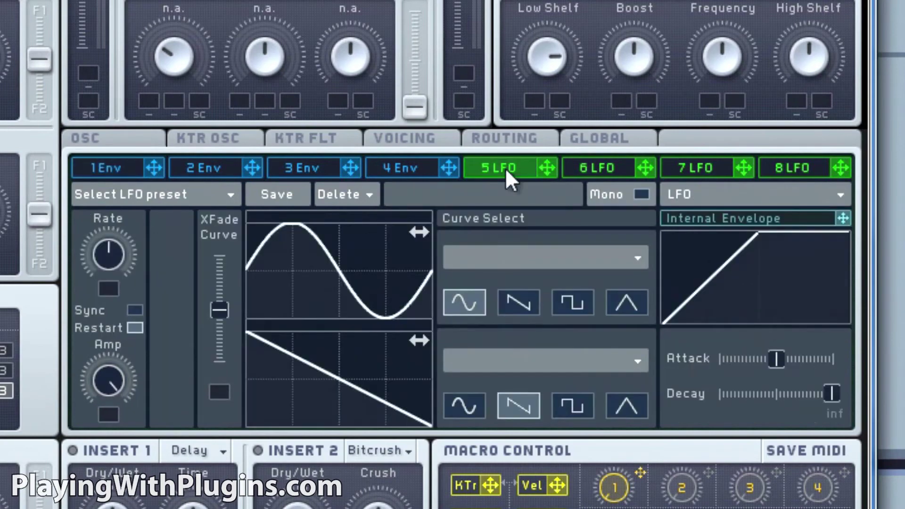
{"action": "left_click", "coordinate": [631, 363]}
{"action": "left_click", "coordinate": [512, 121]}
{"action": "left_click_drag", "start_coordinate": [825, 391], "coordinate": [769, 402]}
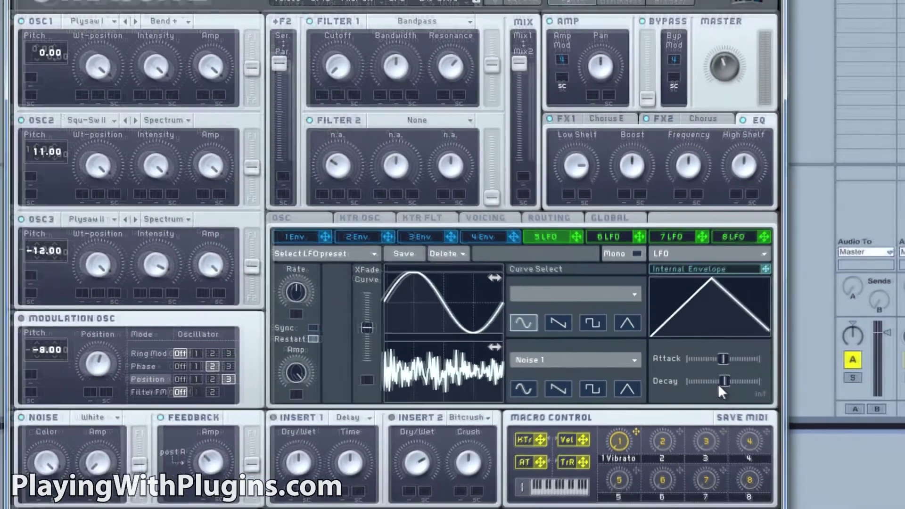
Assign LFO 5 to Filter 1 Resonance and envelope 1 to Cutoff, then set LFO 5's depth
{"action": "left_click_drag", "start_coordinate": [576, 236], "coordinate": [469, 106]}
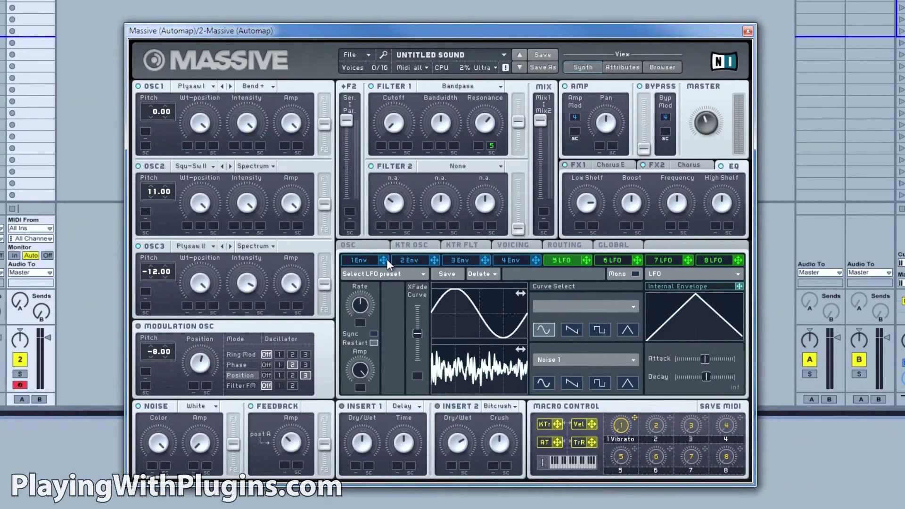
{"action": "left_click_drag", "start_coordinate": [387, 261], "coordinate": [406, 123]}
{"action": "left_click_drag", "start_coordinate": [493, 145], "coordinate": [491, 181]}
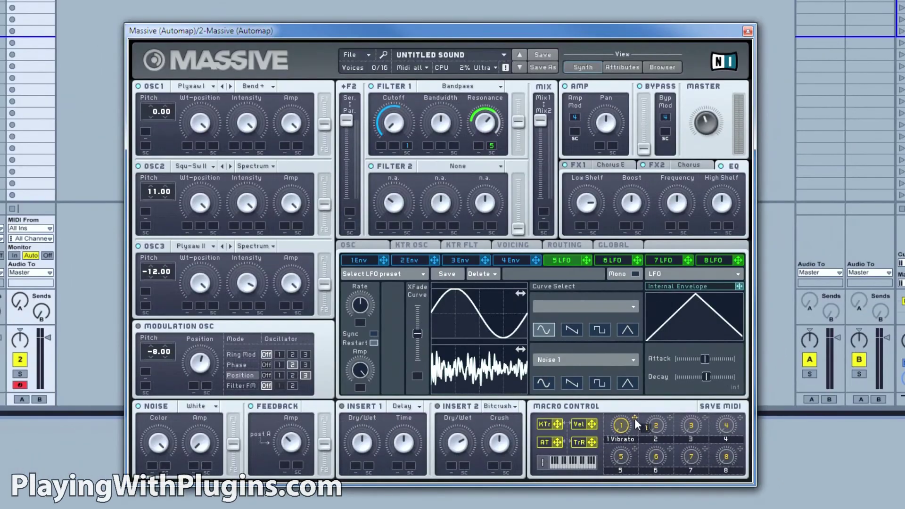
Assign Macro 1 (Vibrato) to Filter 1's Bandwidth and set its modulation depth
{"action": "left_click_drag", "start_coordinate": [636, 424], "coordinate": [453, 148]}
{"action": "left_click_drag", "start_coordinate": [455, 163], "coordinate": [453, 181]}
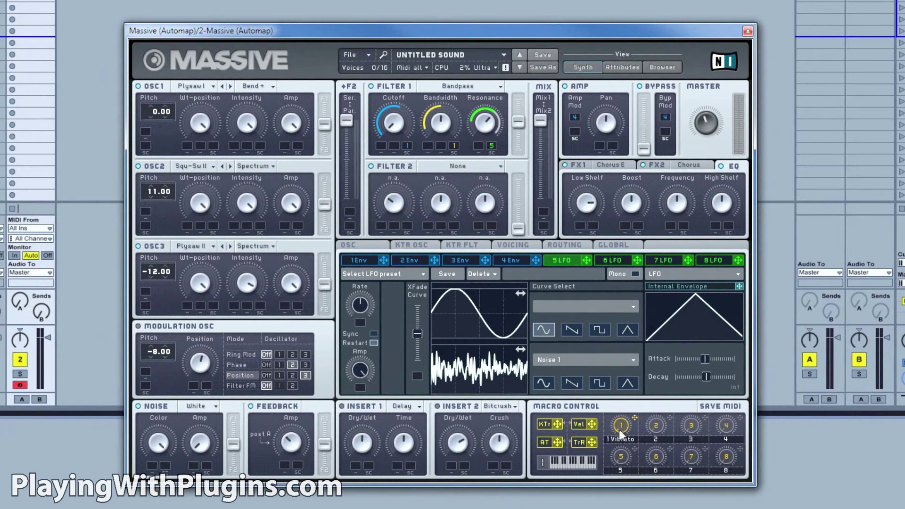